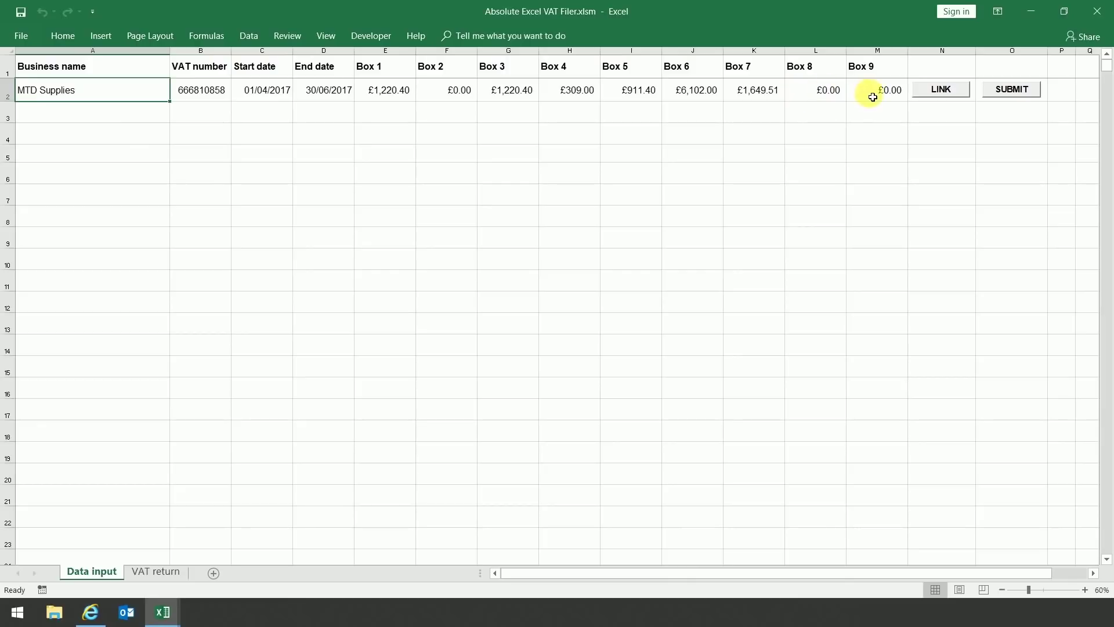
Link the VAT filer's business name to cell B1 in the Trader cashbook
click(941, 91)
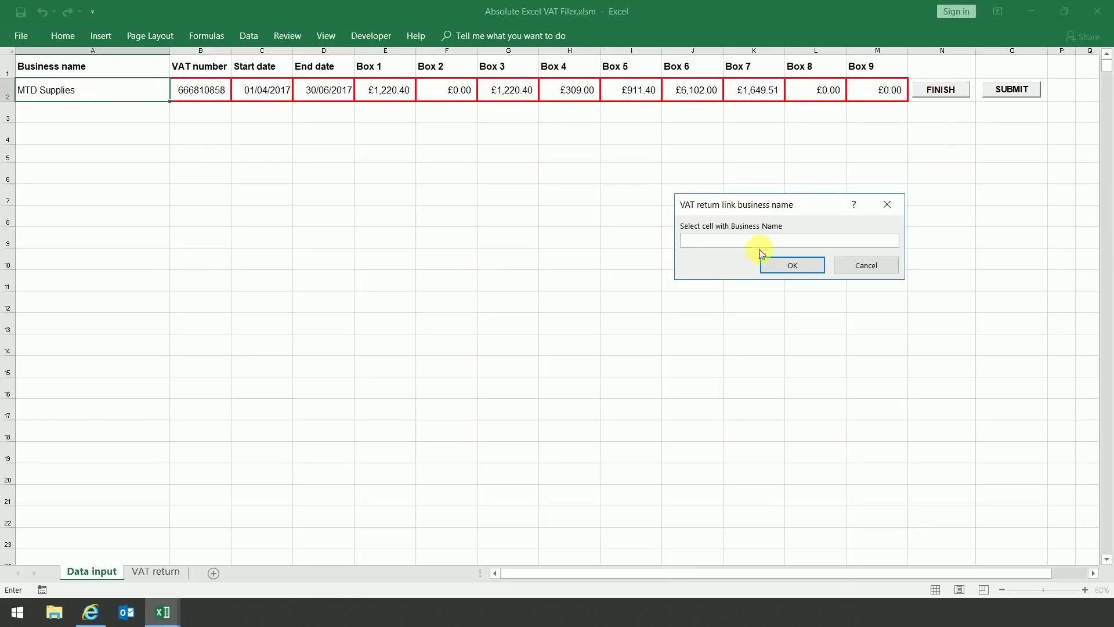
mouse_move(165, 610)
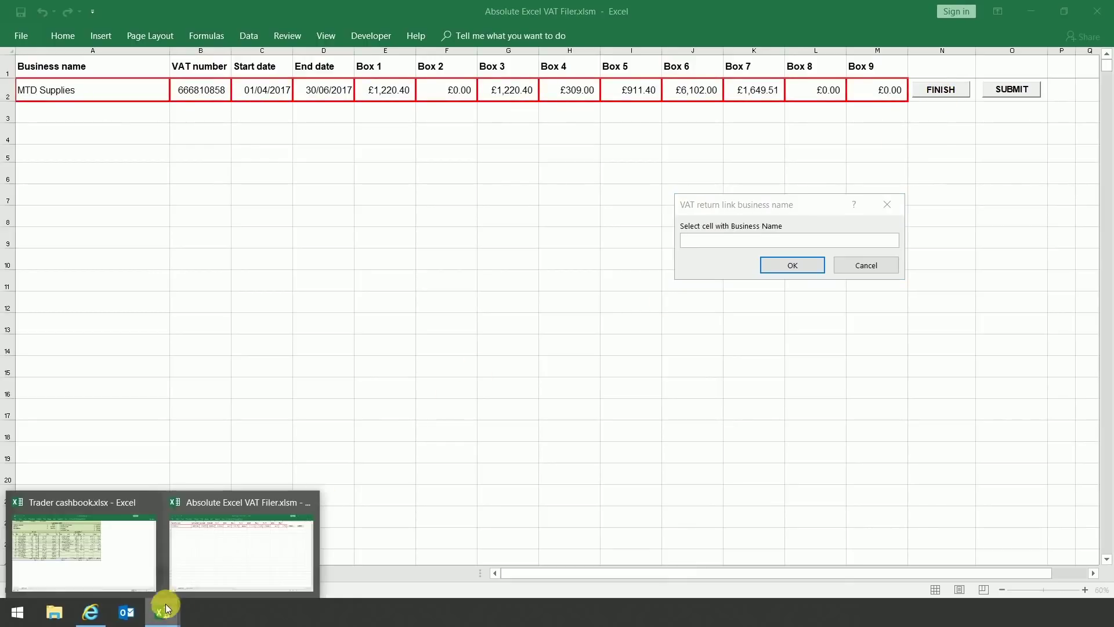
click(137, 555)
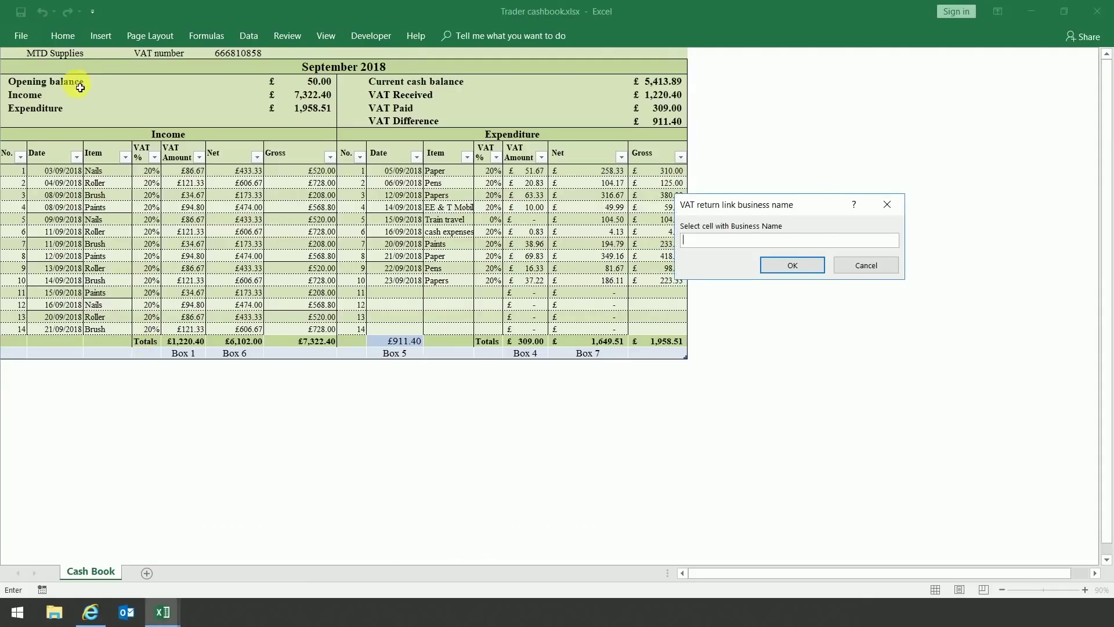
click(70, 54)
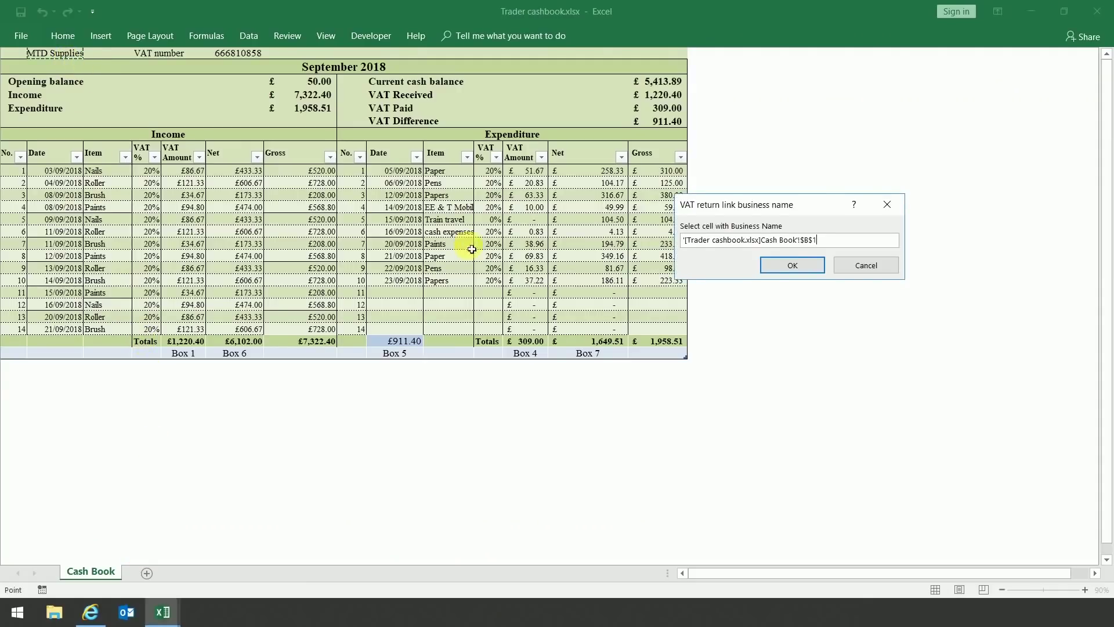
click(814, 269)
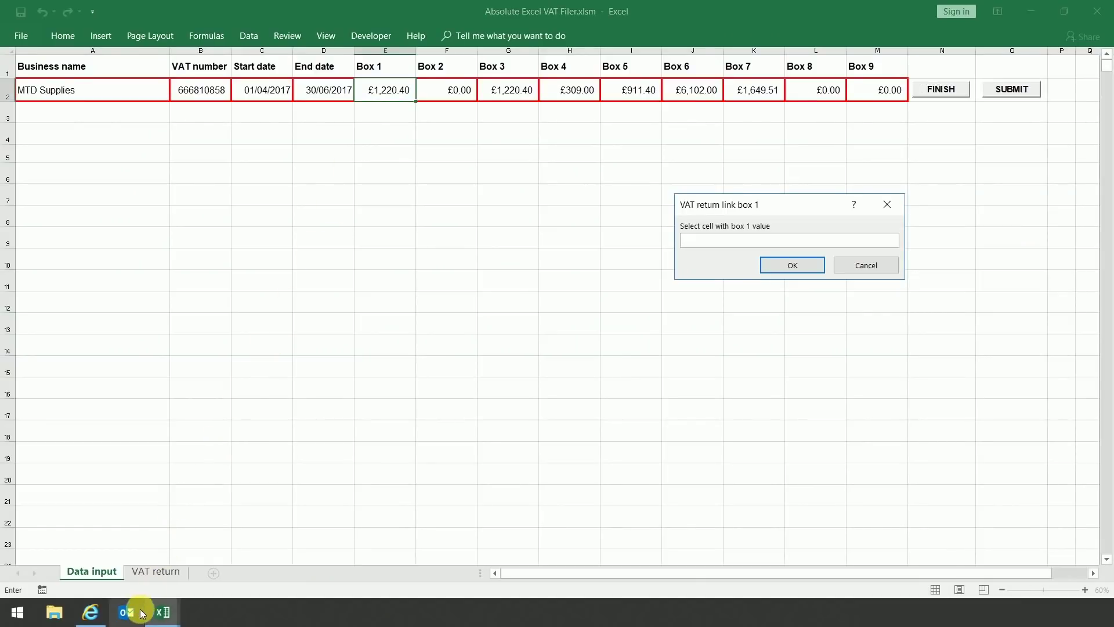
Link Box 1 to the cashbook's £1,220.40 VAT total and finish linking
click(158, 611)
click(131, 577)
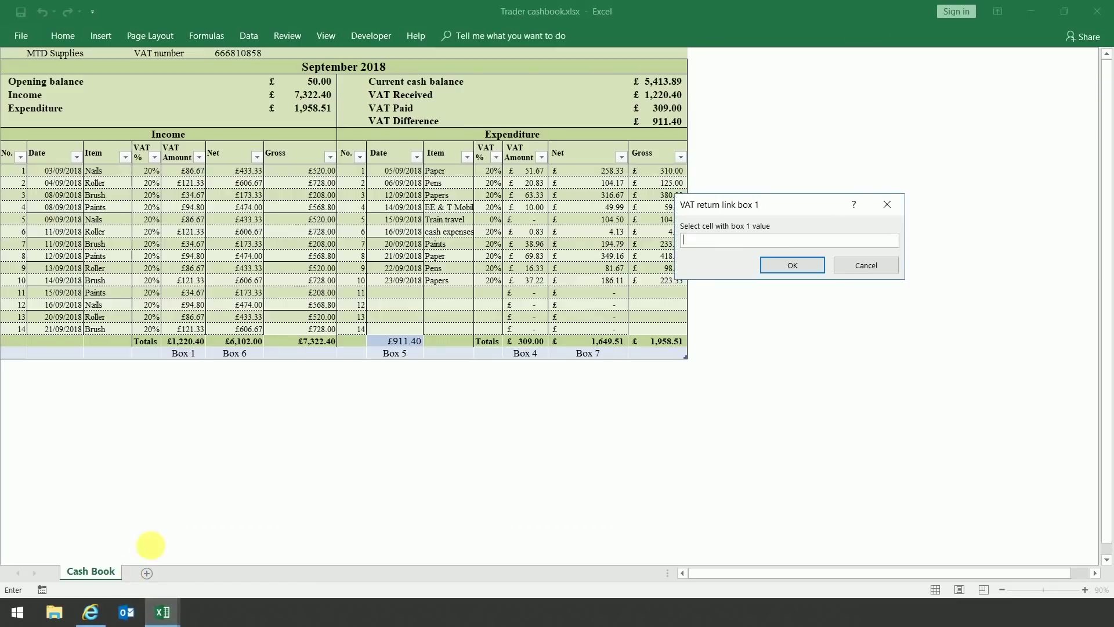
click(185, 341)
click(778, 269)
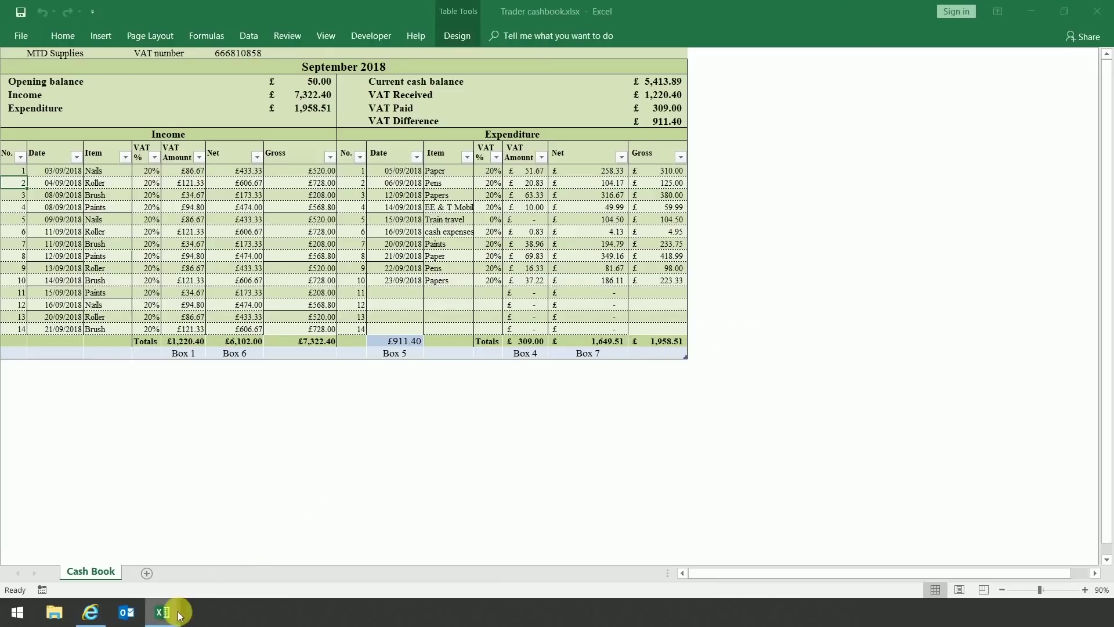
mouse_move(168, 619)
click(204, 570)
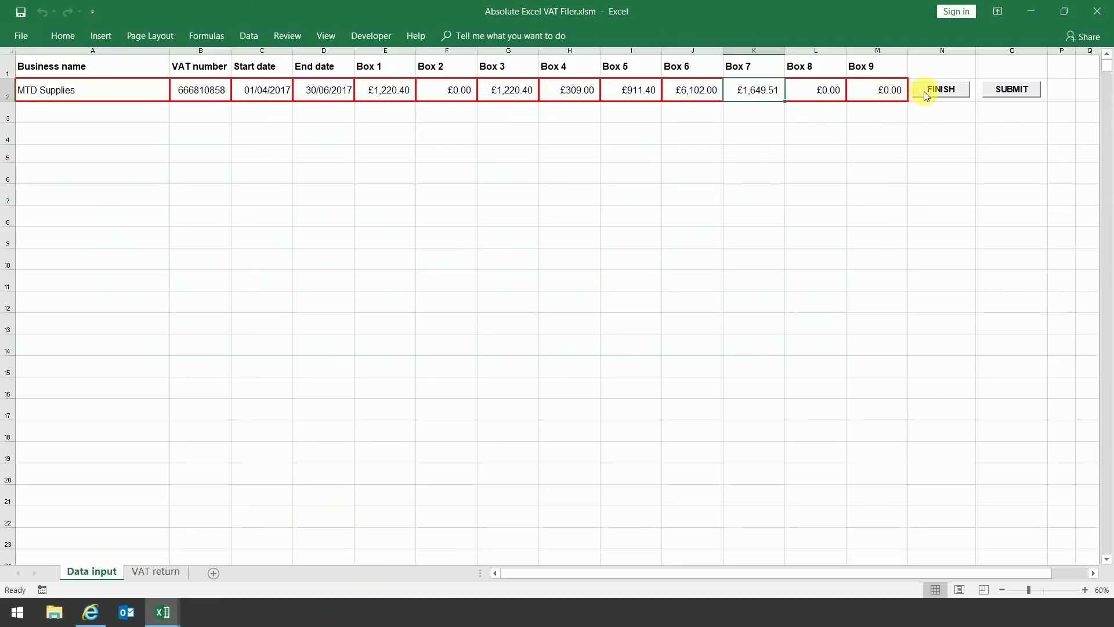
click(927, 94)
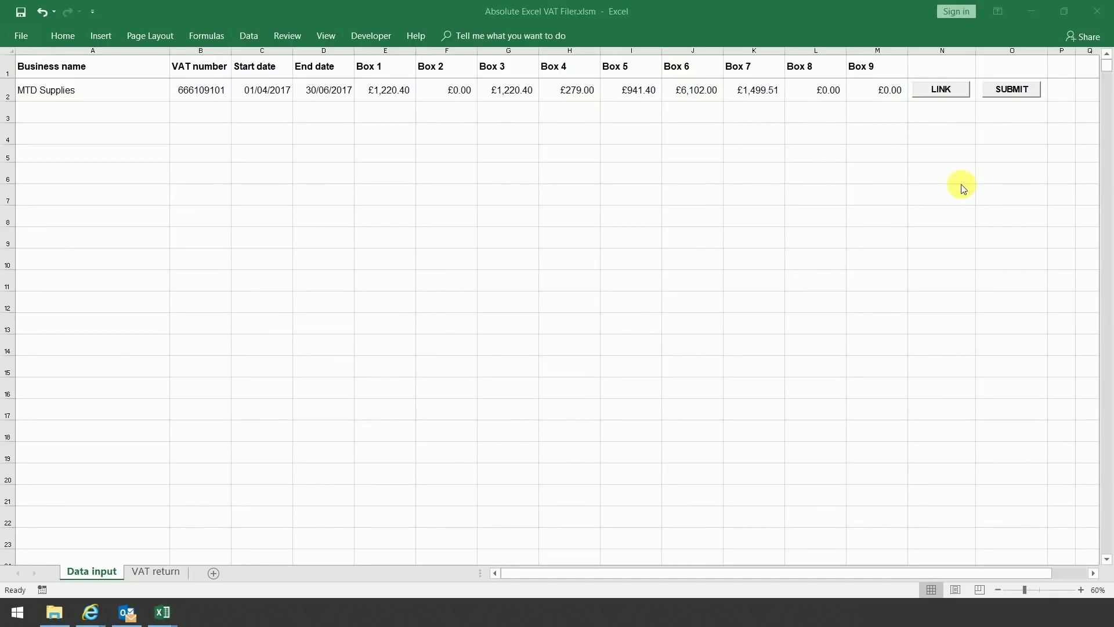
click(1012, 90)
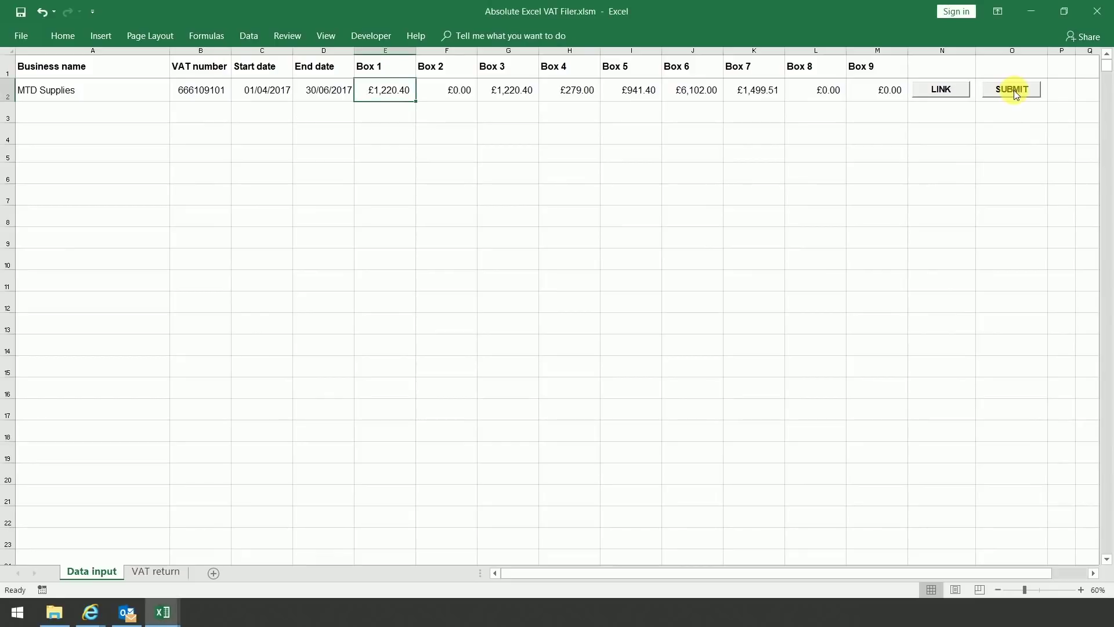
Review the 01/04/2017–30/06/2017 return summary, then confirm, finalise and submit it to HMRC
click(1015, 91)
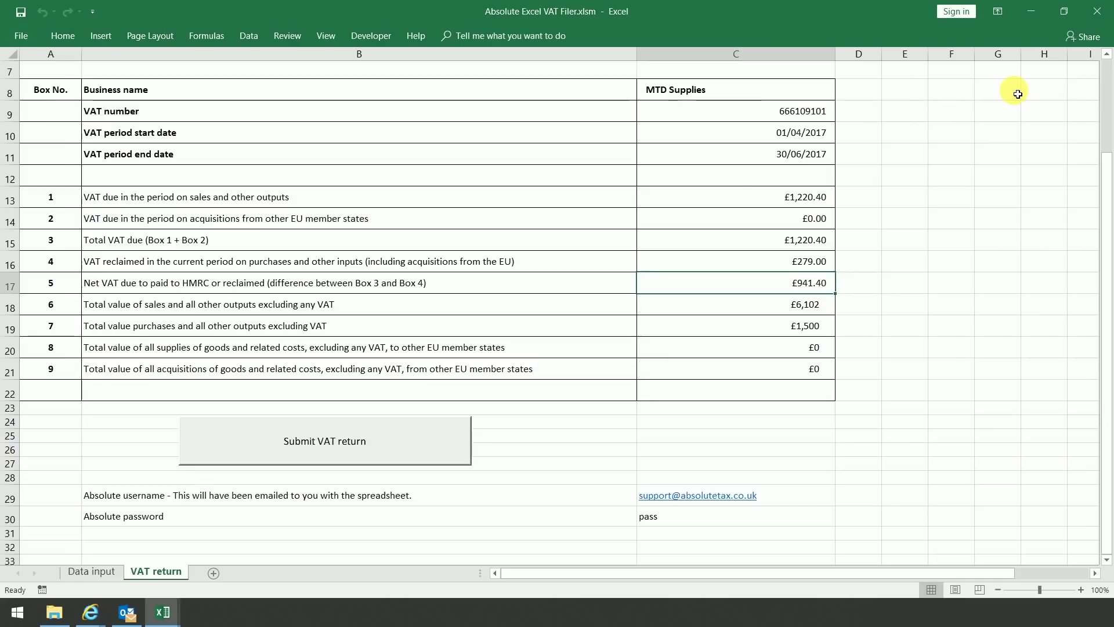
scroll(1043, 133, up, 2)
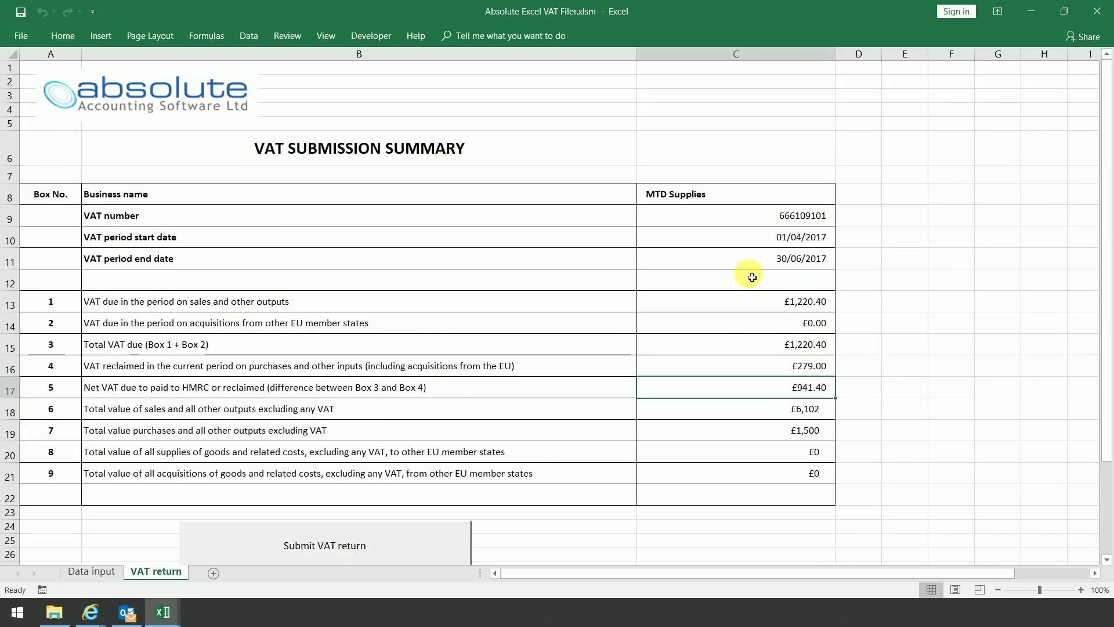
scroll(753, 276, down, 1)
scroll(752, 281, down, 1)
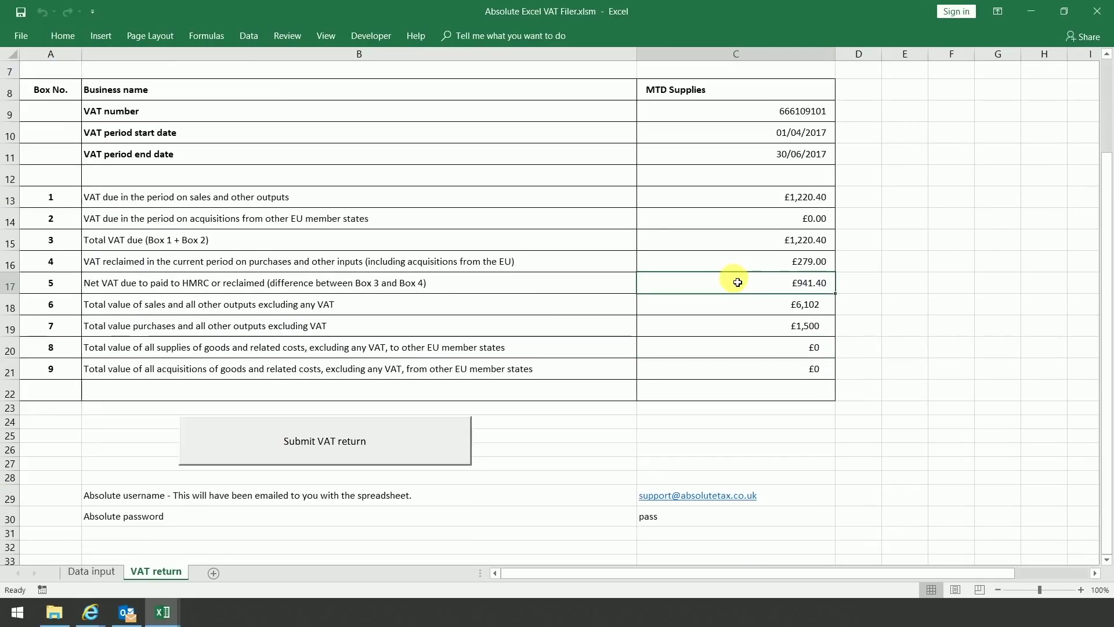
click(429, 440)
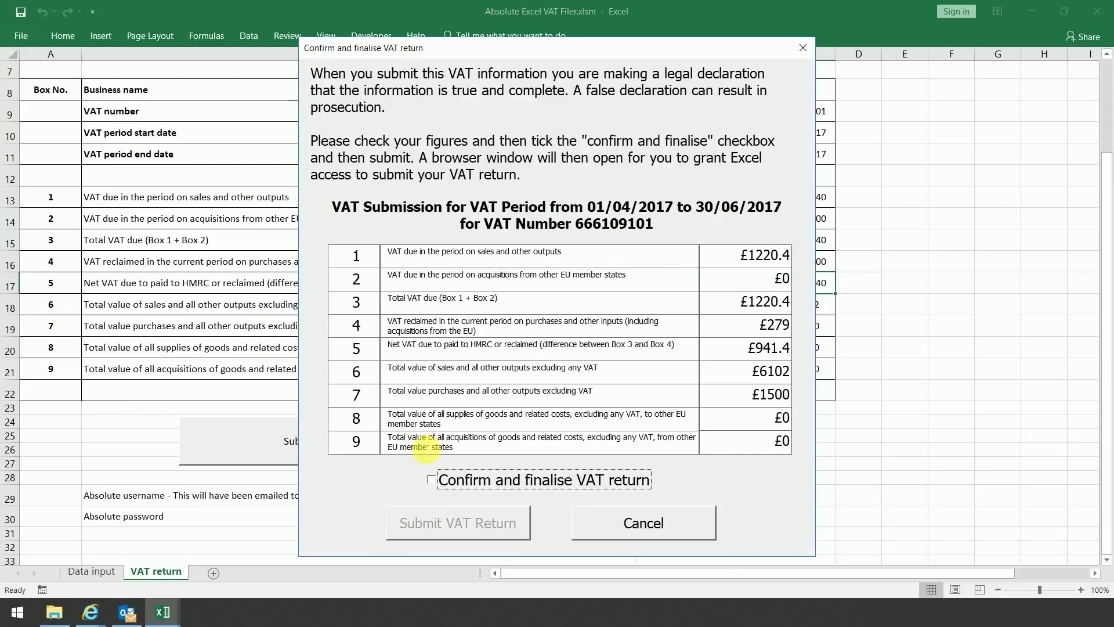
click(432, 481)
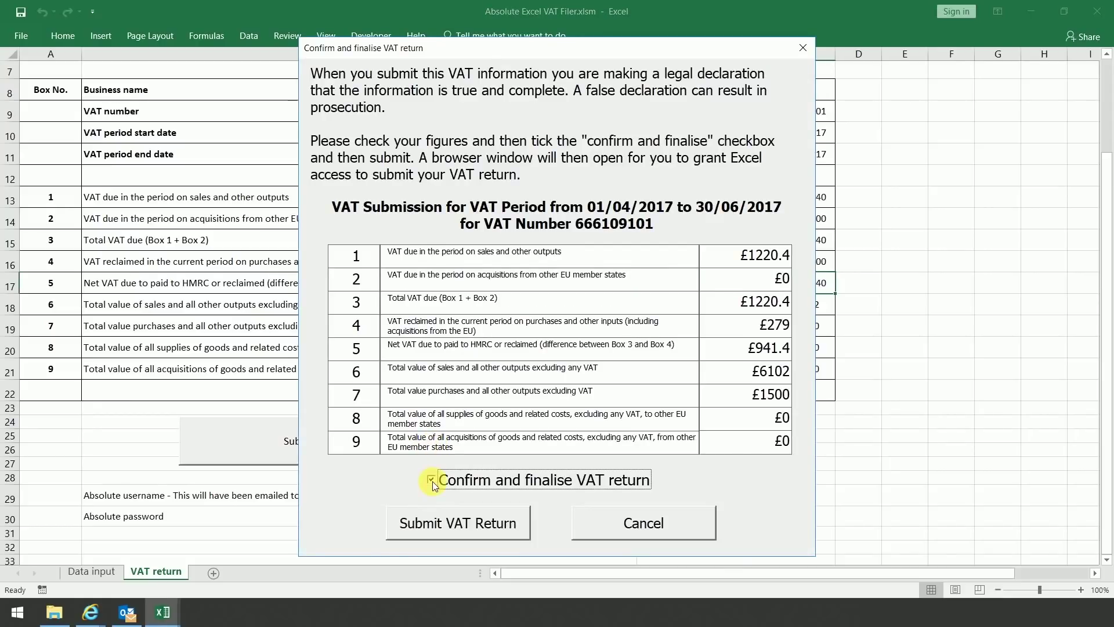
click(429, 524)
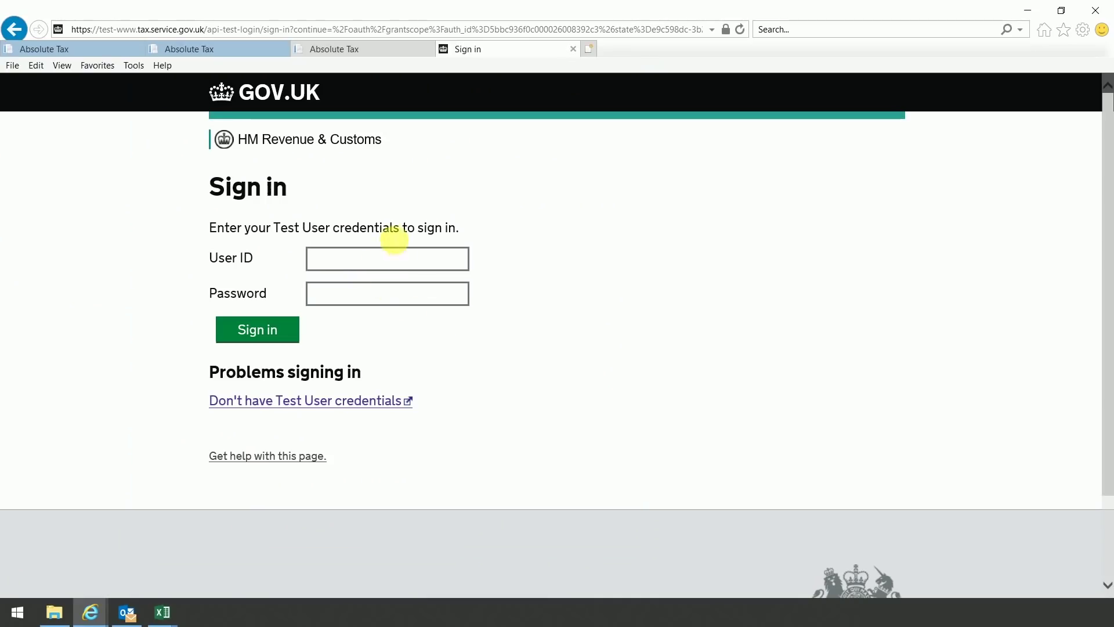
Sign in to the HMRC test account by pasting the User ID and password
click(388, 255)
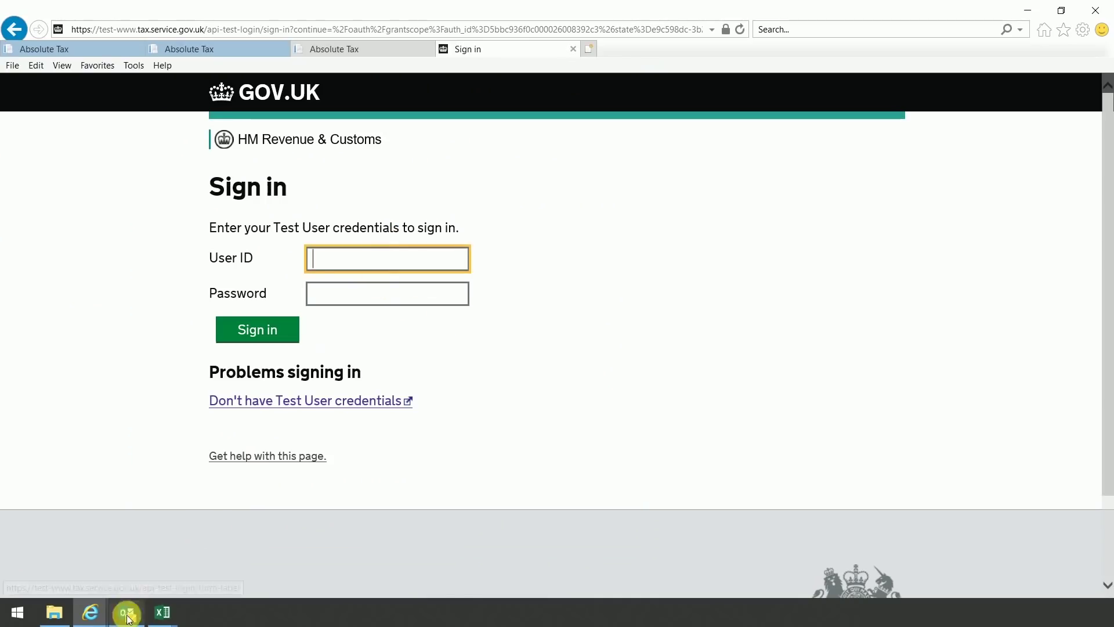
right_click(428, 258)
click(442, 314)
click(416, 294)
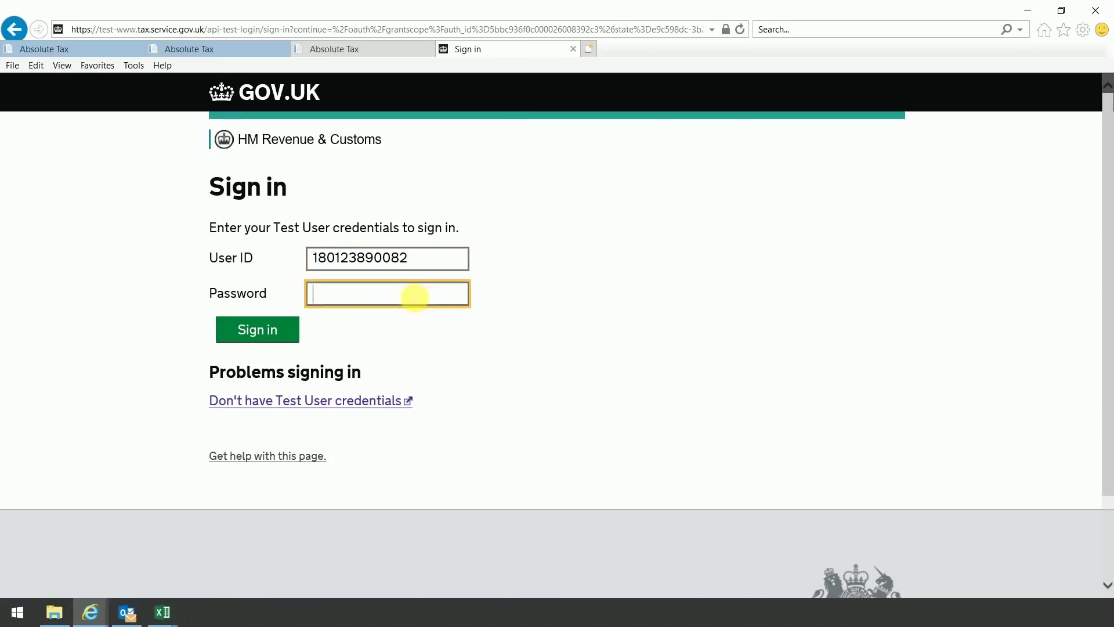
click(409, 258)
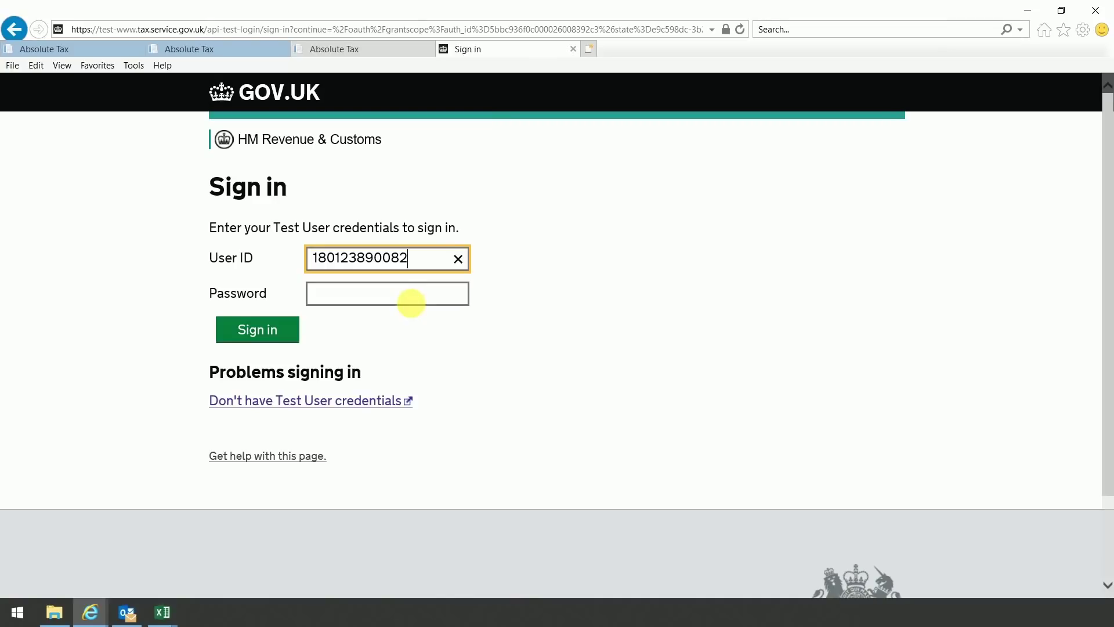
right_click(365, 293)
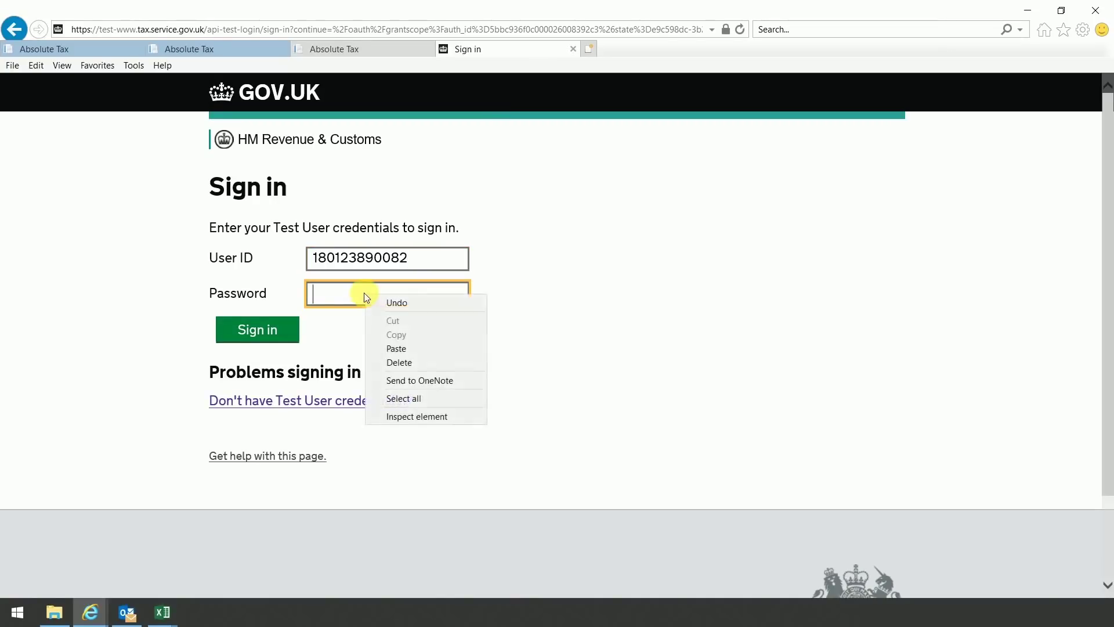
click(391, 347)
click(282, 335)
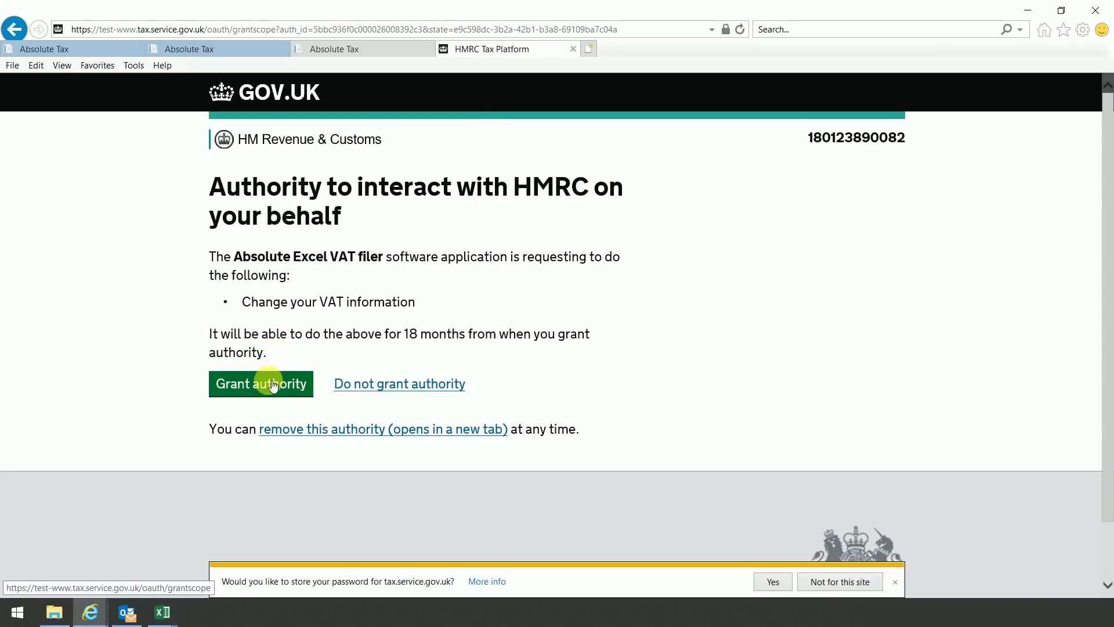
Grant the VAT filer authority, then download and open VAT-Receipt.pdf
click(273, 385)
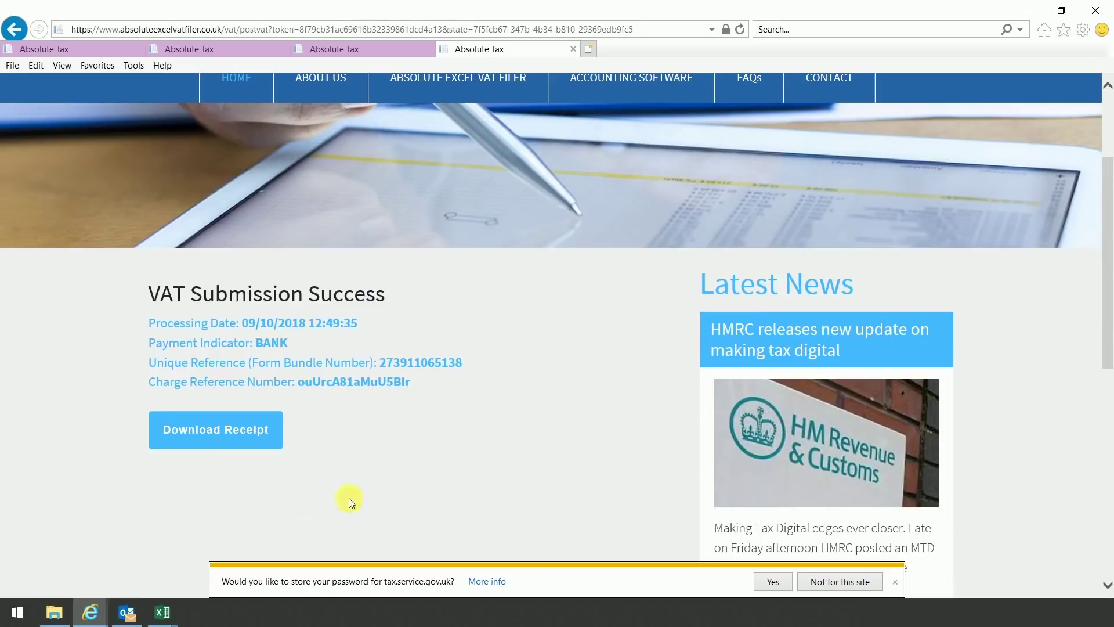
click(233, 436)
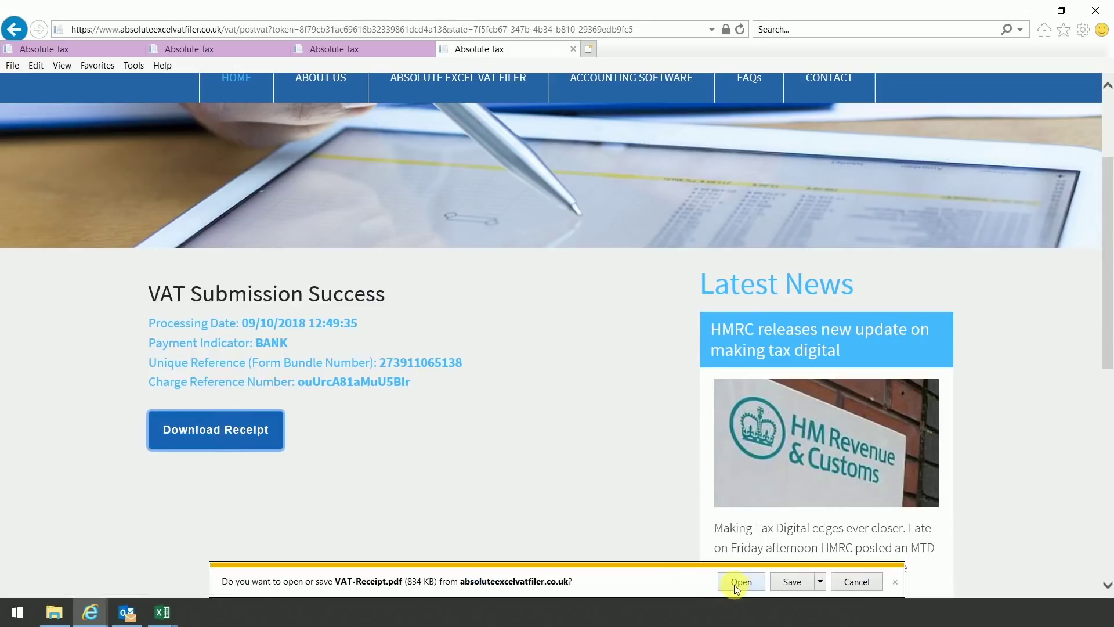
click(740, 582)
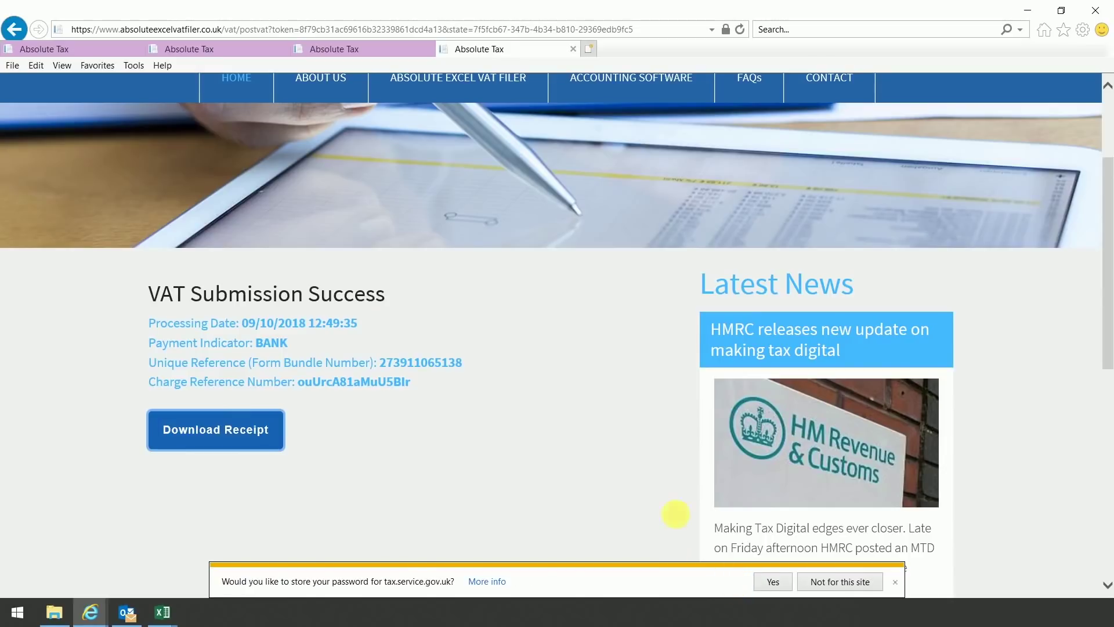
Scroll through VAT-Receipt (1).pdf down to the Box 1–9 value table
scroll(523, 406, down, 2)
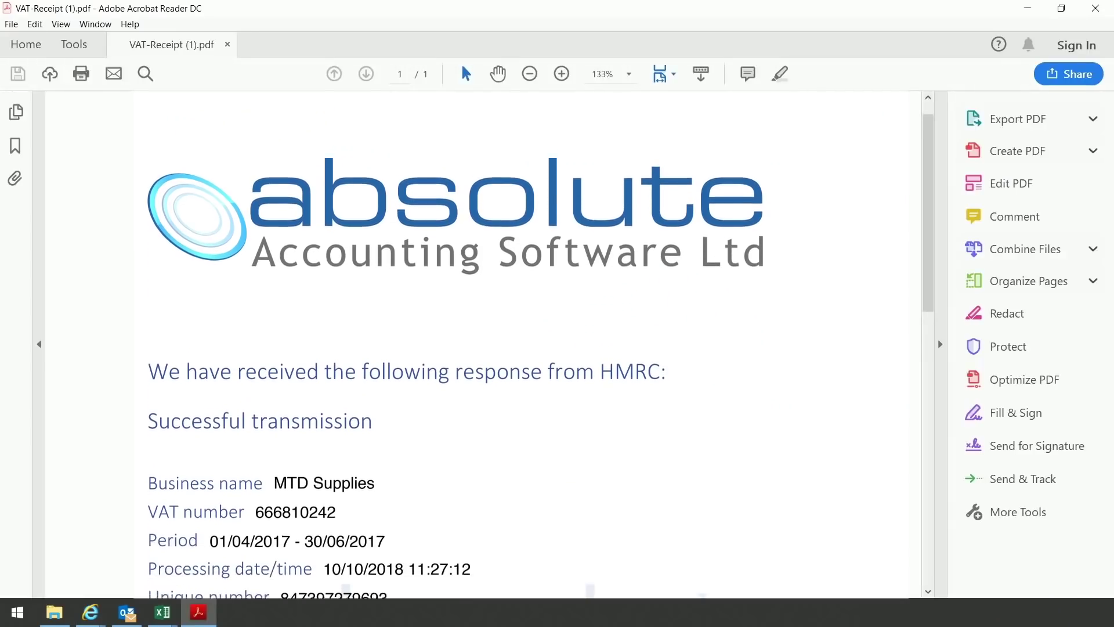
scroll(522, 348, down, 3)
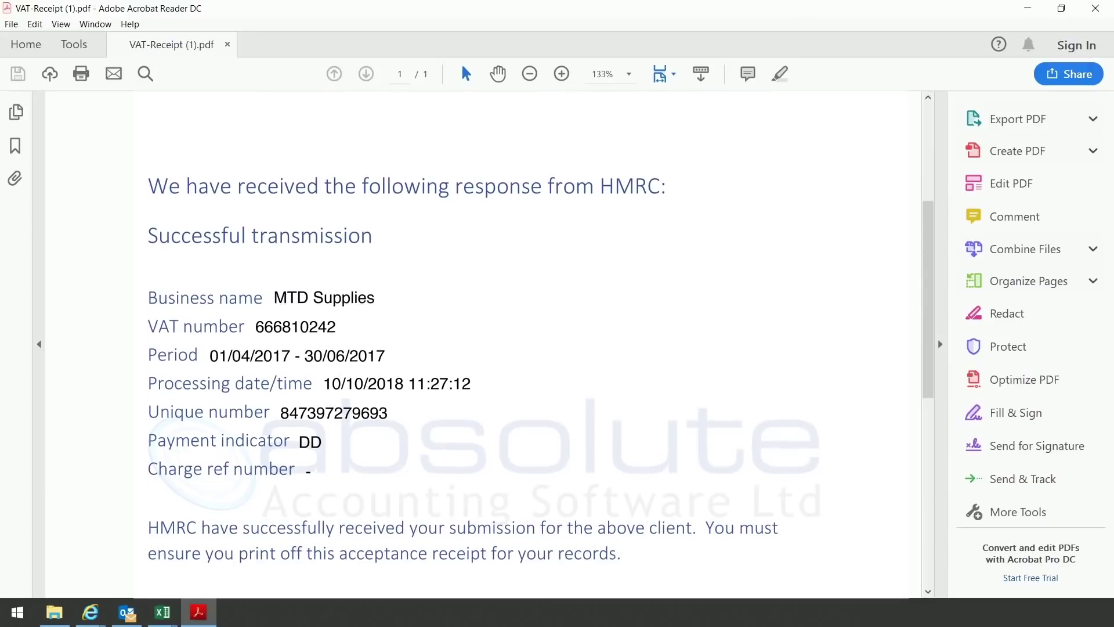
scroll(484, 401, down, 3)
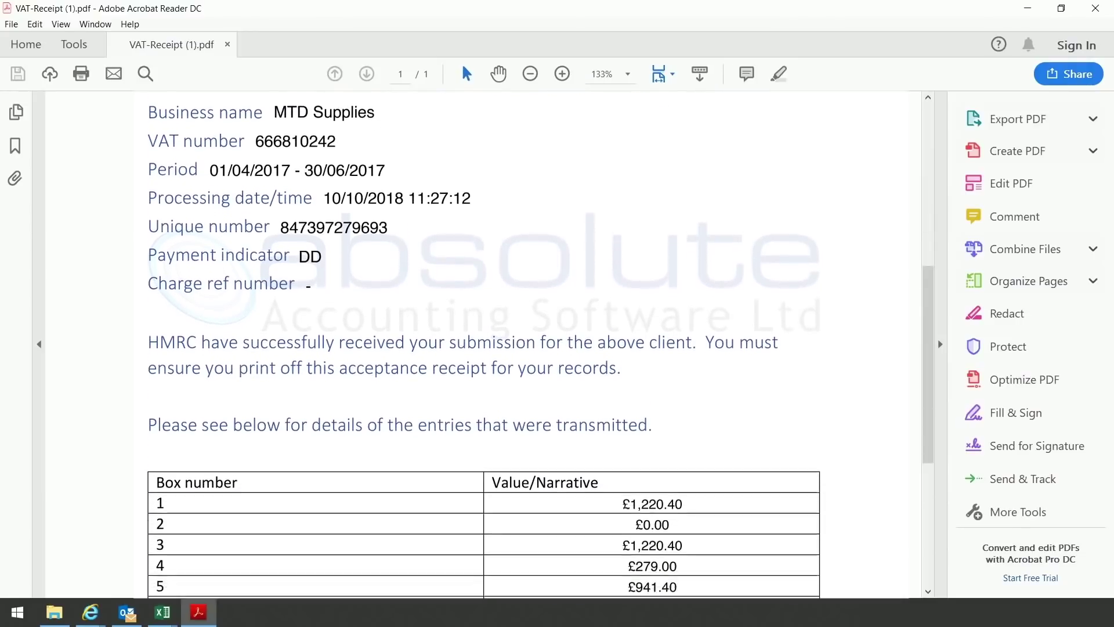
scroll(484, 348, down, 3)
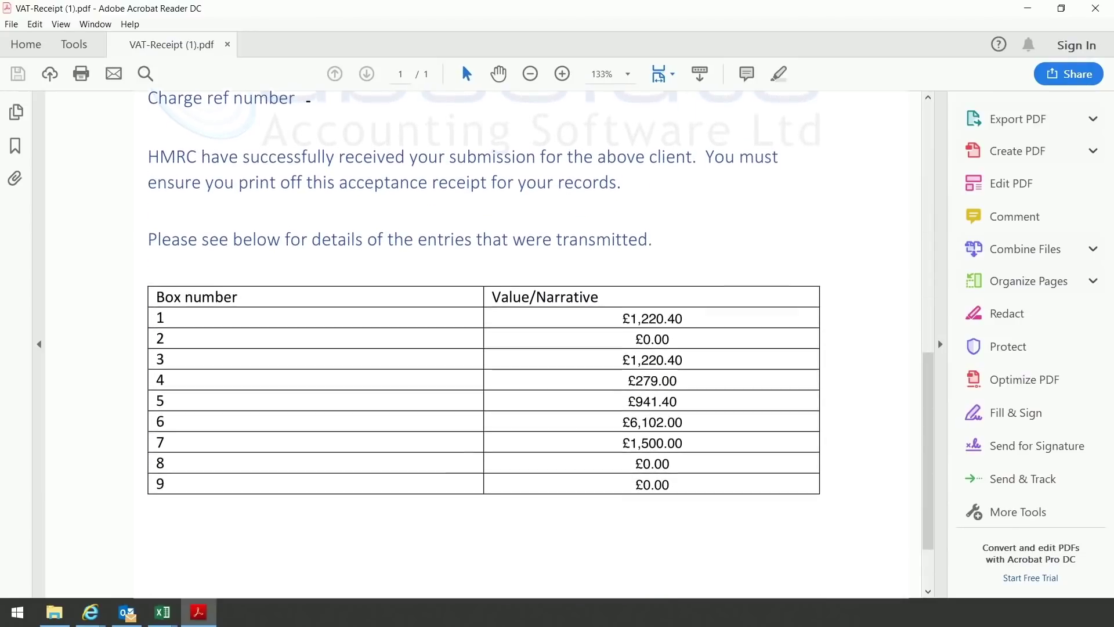
scroll(484, 349, down, 2)
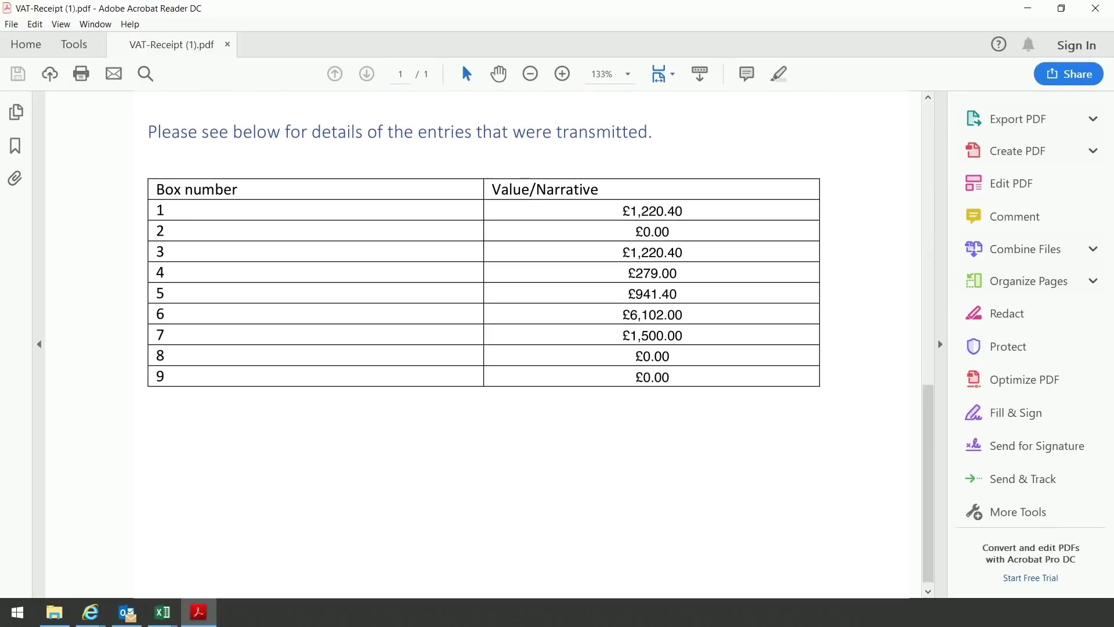